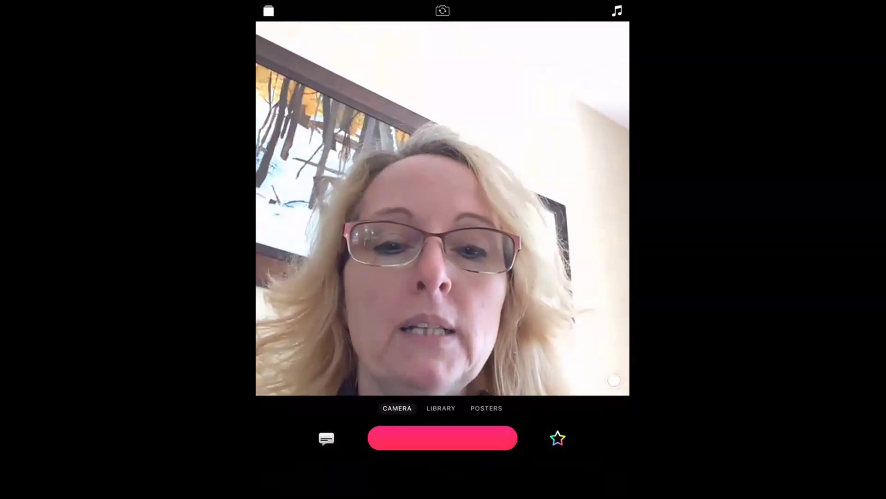
Step: Load the America's White Table cover picture from the photo library, and open the saved America's White Table project
click(441, 408)
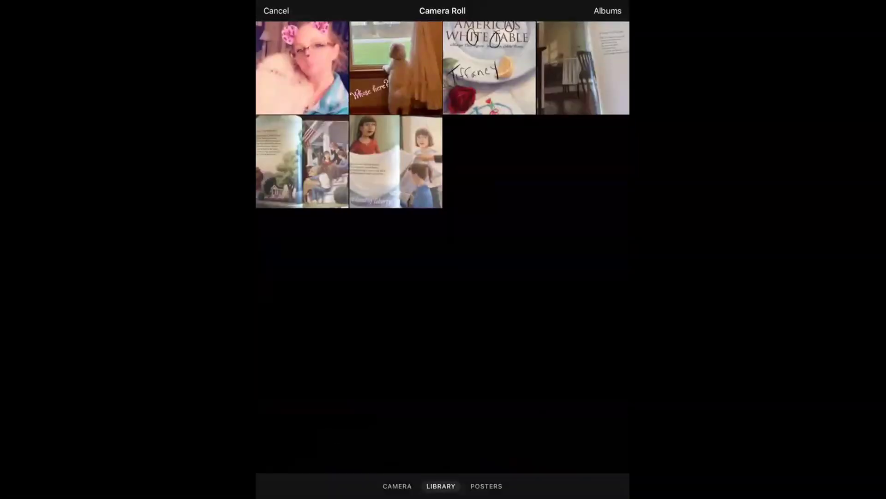
click(489, 69)
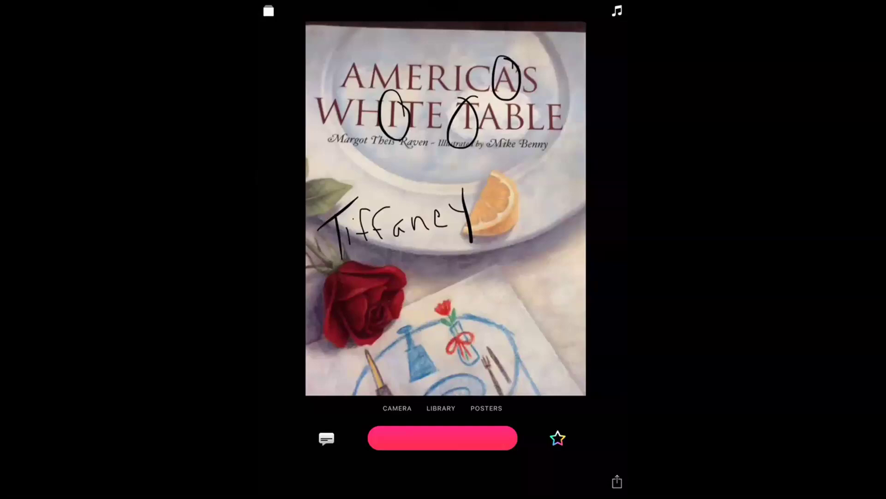
click(269, 11)
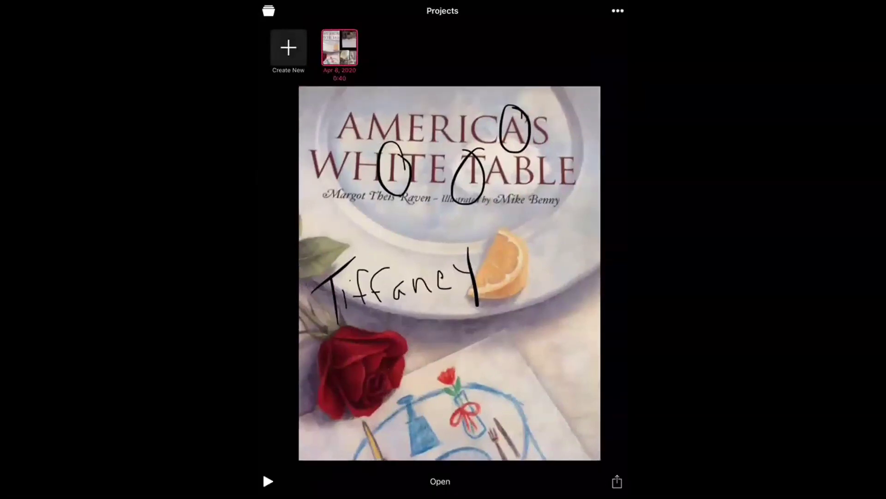
click(440, 481)
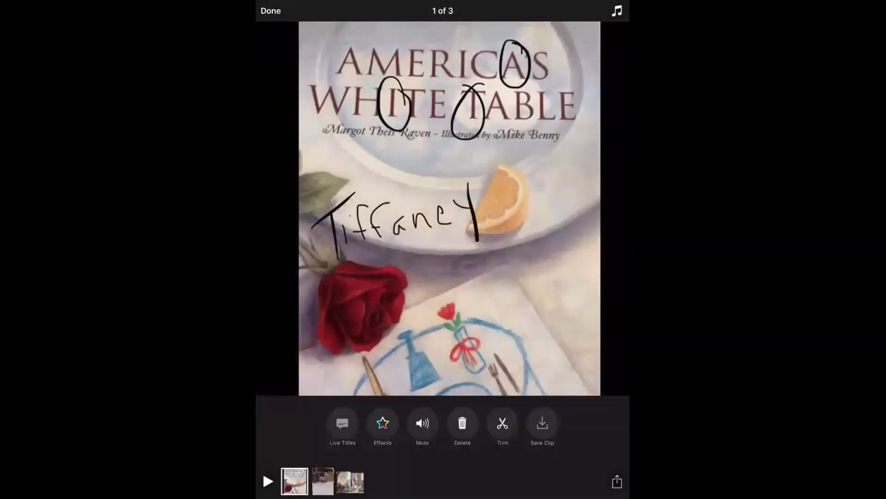
Step: Play back the project up to its second clip, view the third and first clips, and close the clip view
click(267, 481)
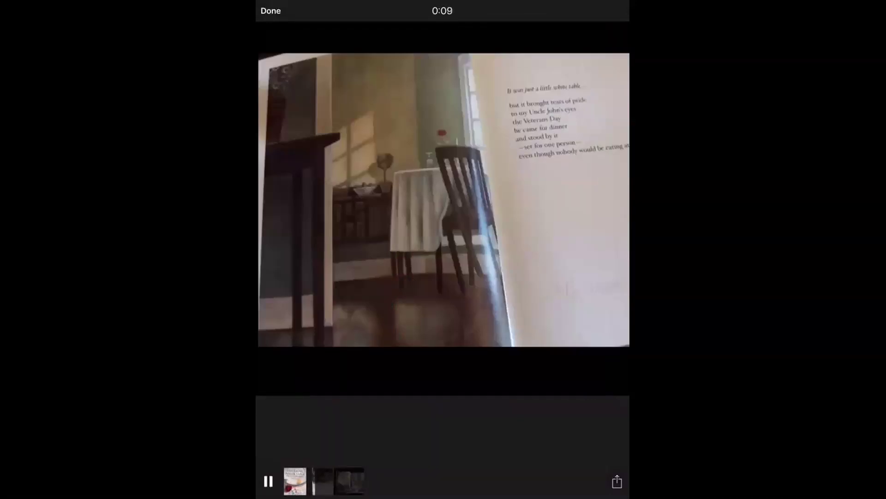
click(268, 481)
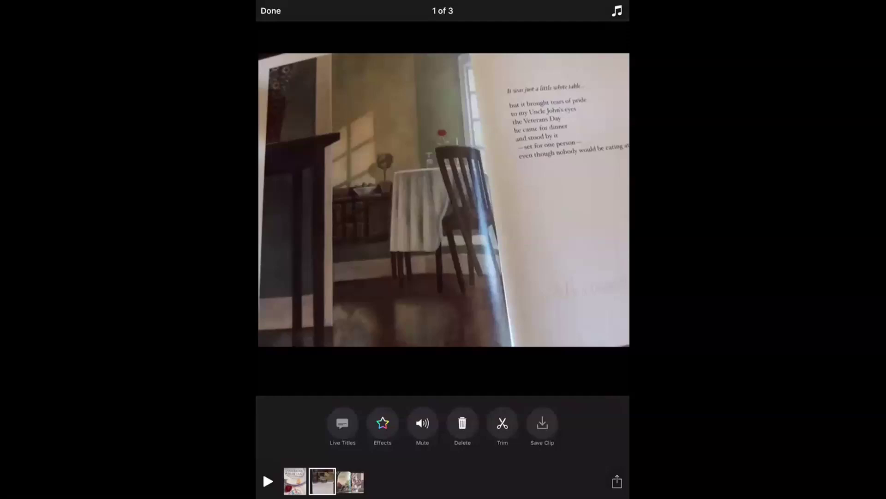
click(350, 481)
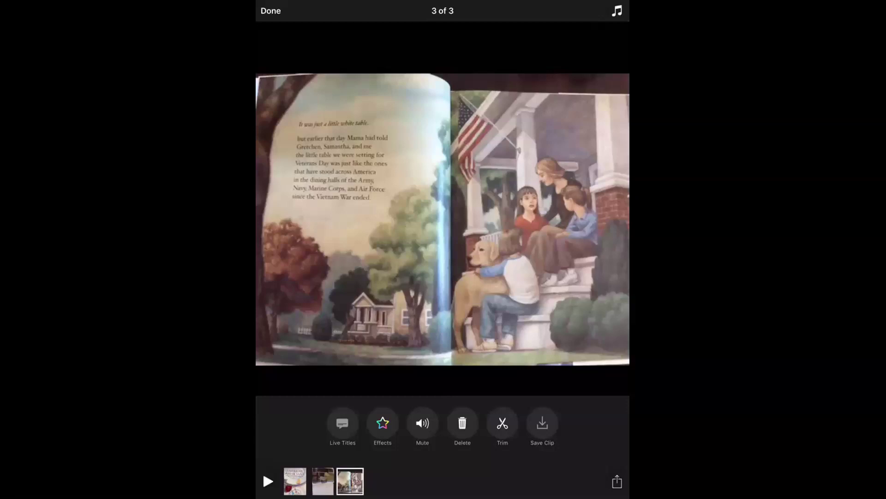
click(294, 481)
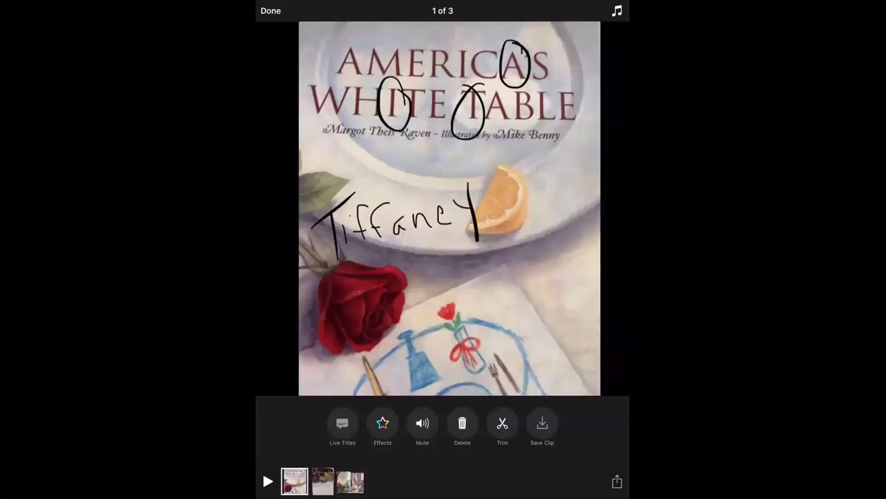
click(271, 11)
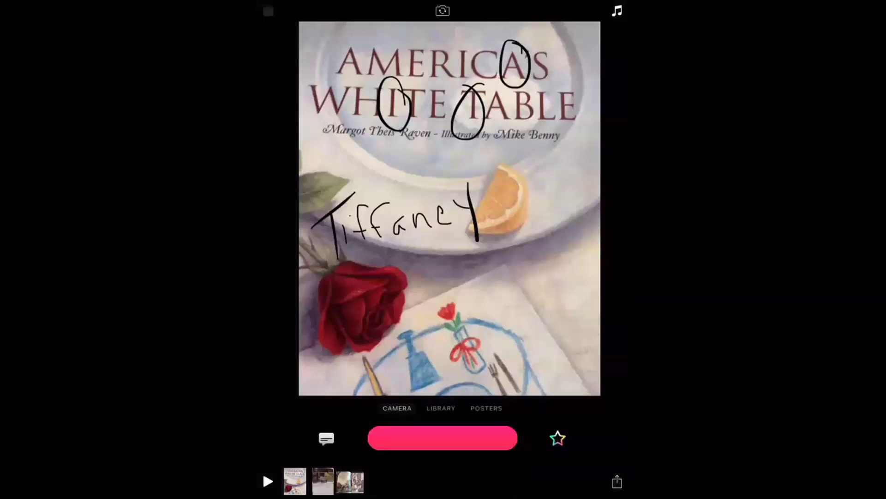
Step: Load the "Sweet land of liberty" page picture from the photo library and zoom it out to show the full spread
click(442, 438)
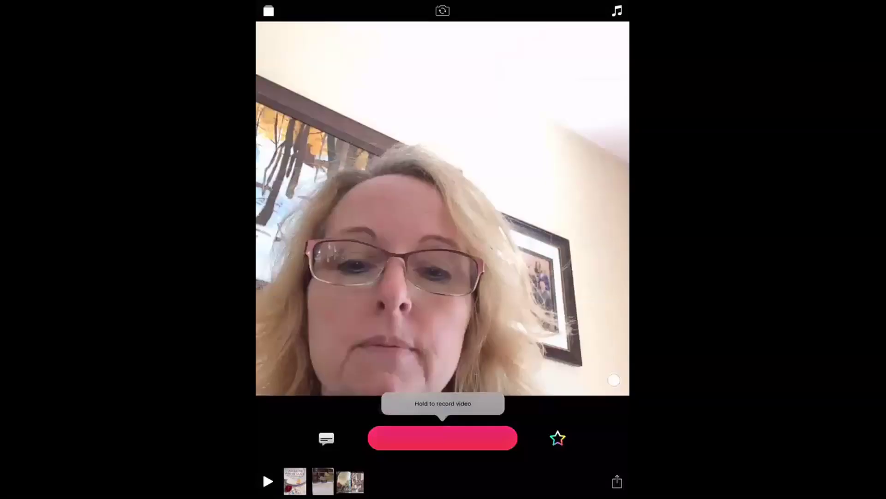
click(439, 407)
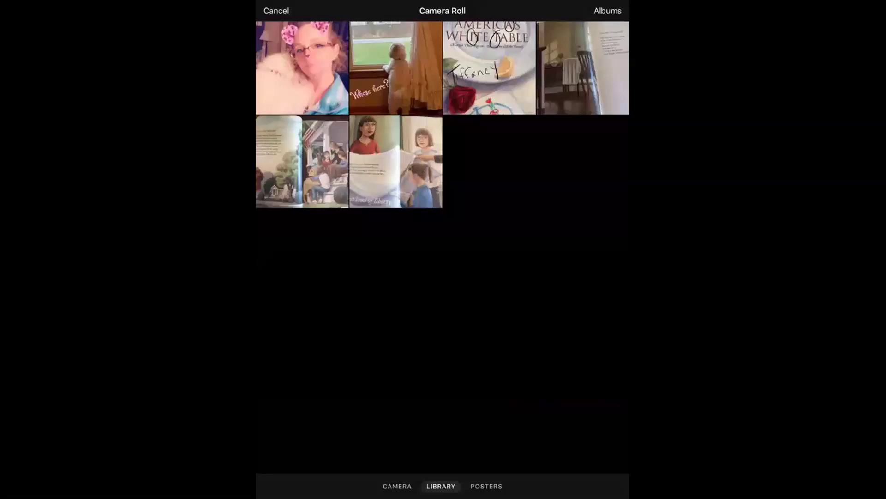
click(395, 161)
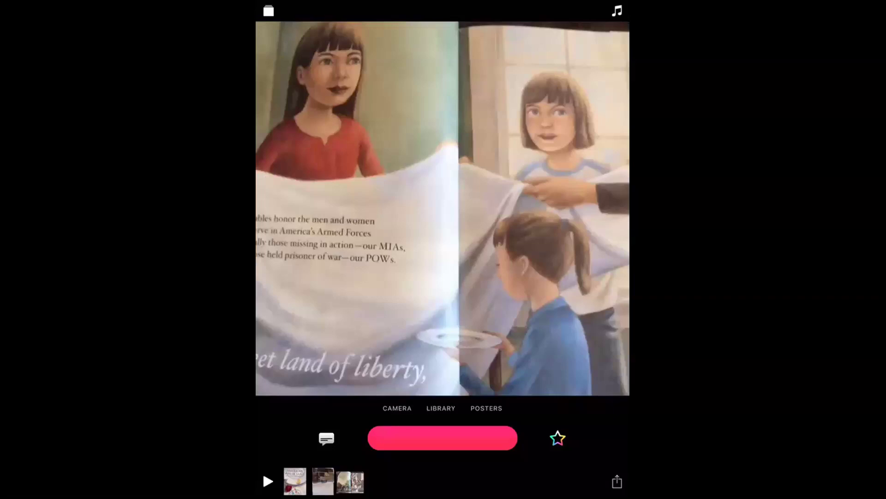
scroll(443, 208, down, 2)
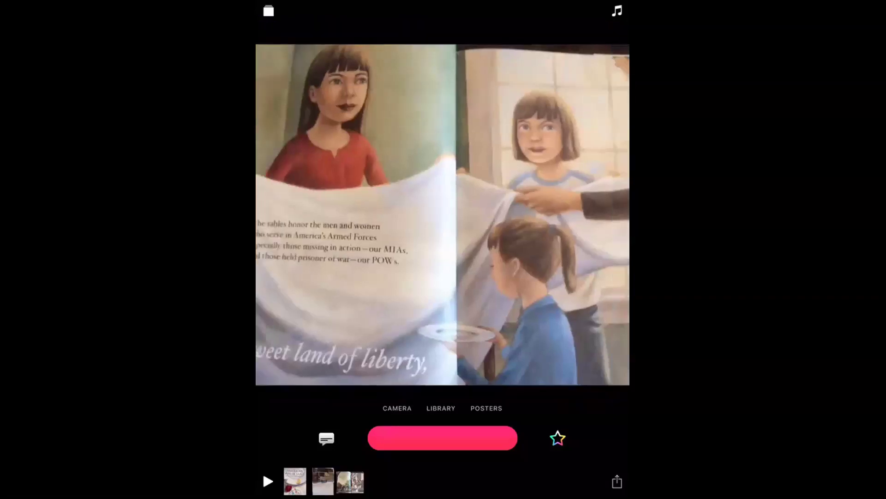
scroll(443, 214, down, 2)
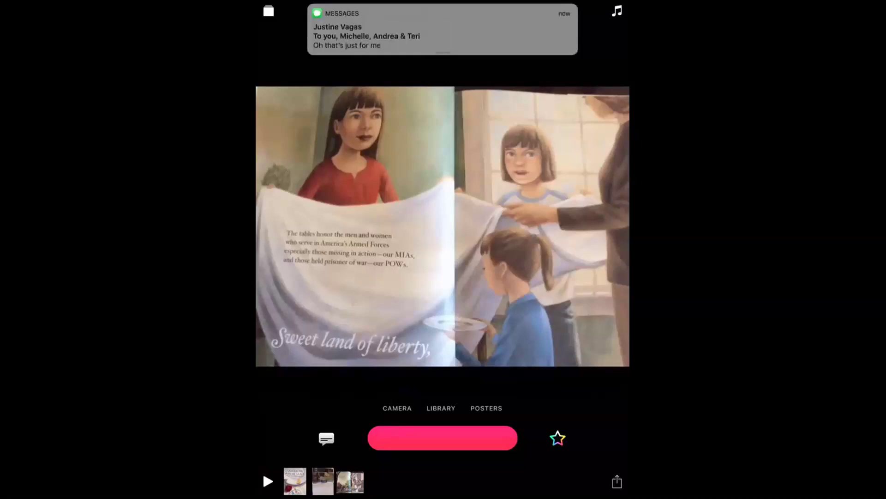
click(617, 482)
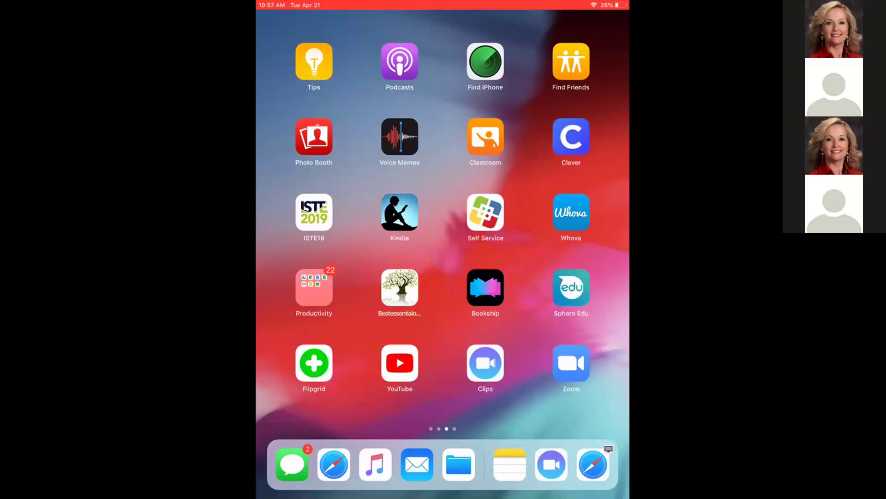
Step: Search the iPad for "seesaw", and look through the home screen pages for the app
scroll(442, 249, up, 1)
text(see)
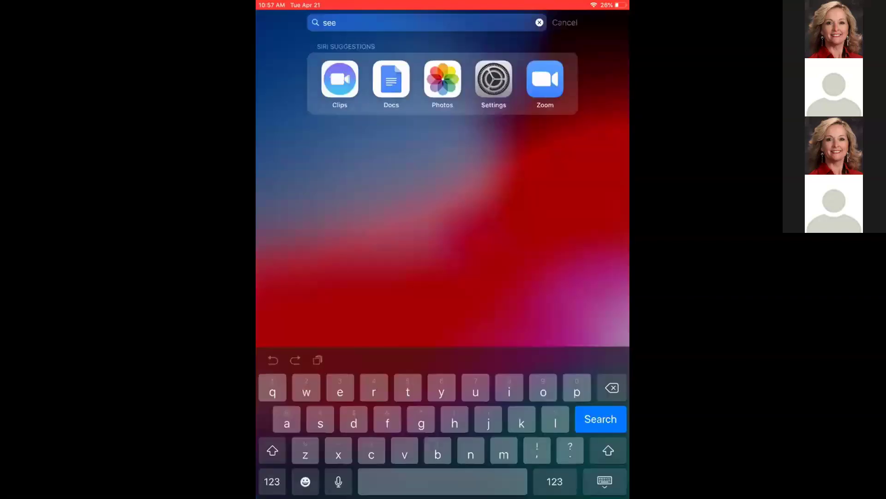
text(saw)
key(Return)
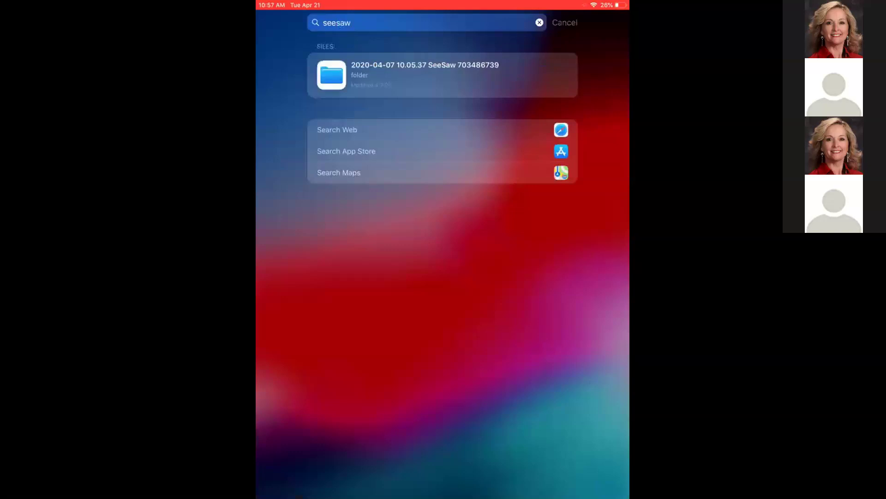
click(565, 22)
scroll(443, 236, right, 5)
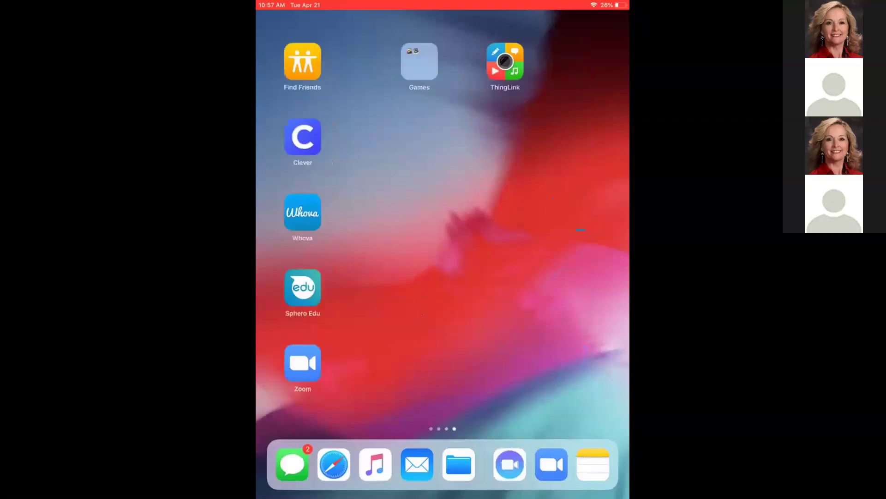
scroll(443, 235, left, 5)
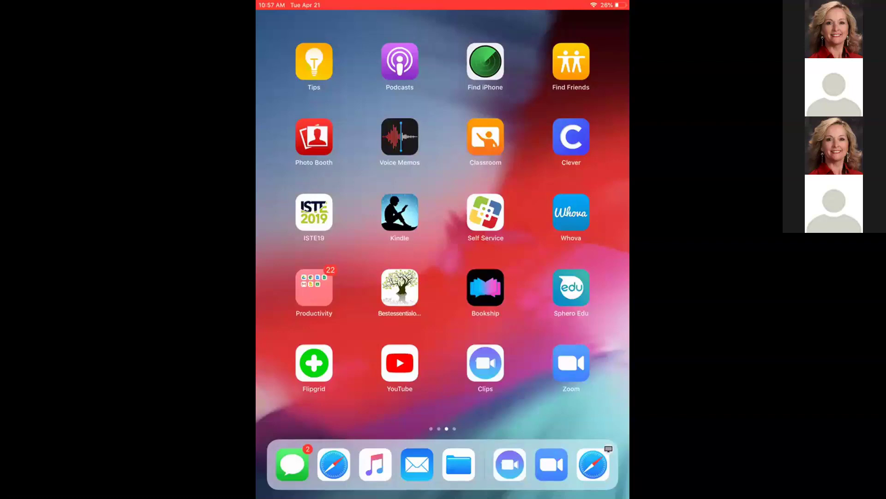
Step: Open Flipgrid from the iPad home screen, and decline to stop the screen broadcast
click(313, 362)
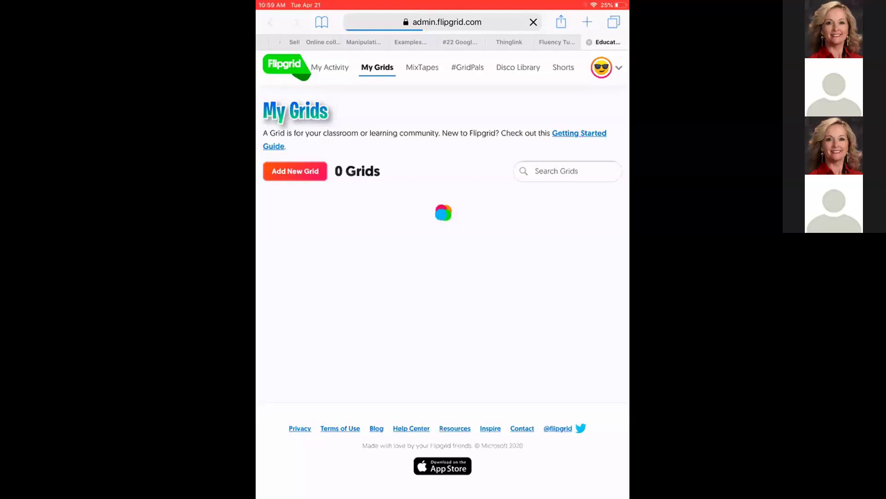
click(442, 5)
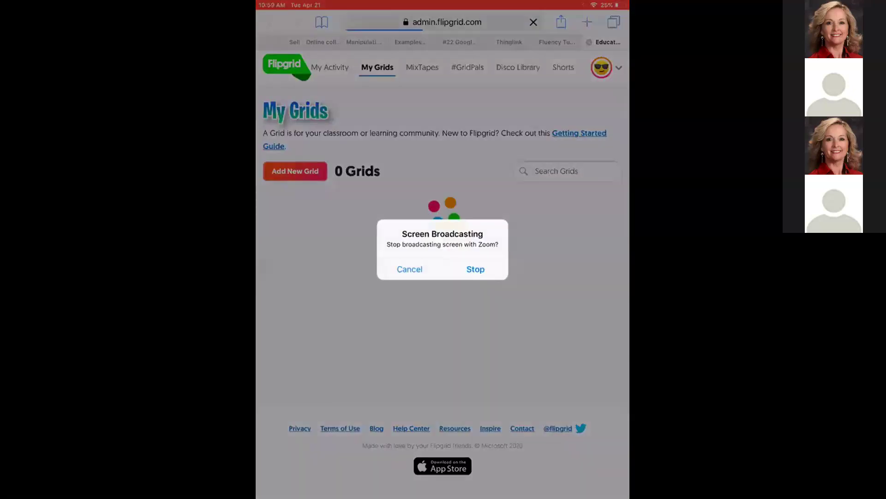
click(409, 269)
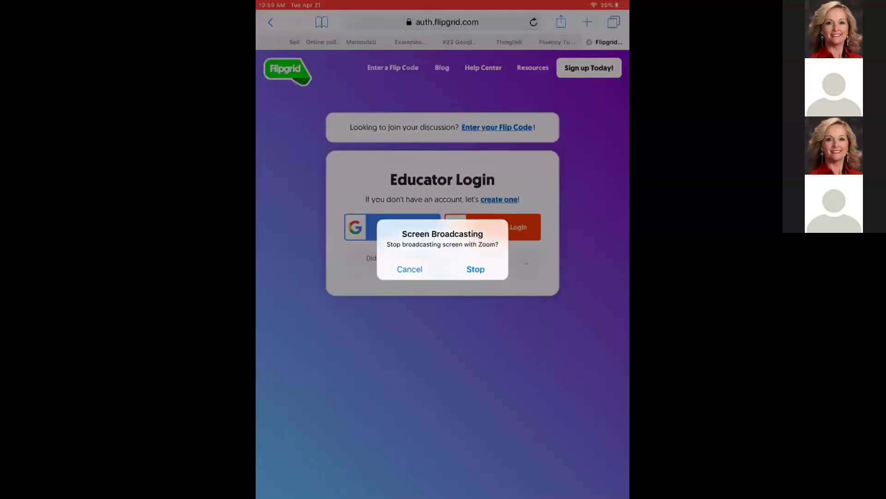
click(410, 269)
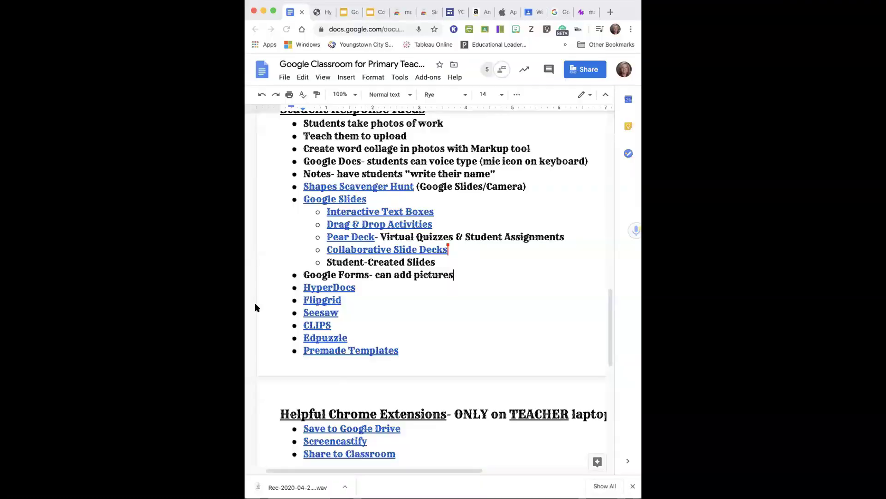
Step: Widen the browser window, switch to the Apple Teacher Learning Center, and examine the Earn Badges for iPad courses
drag(245, 308, 160, 313)
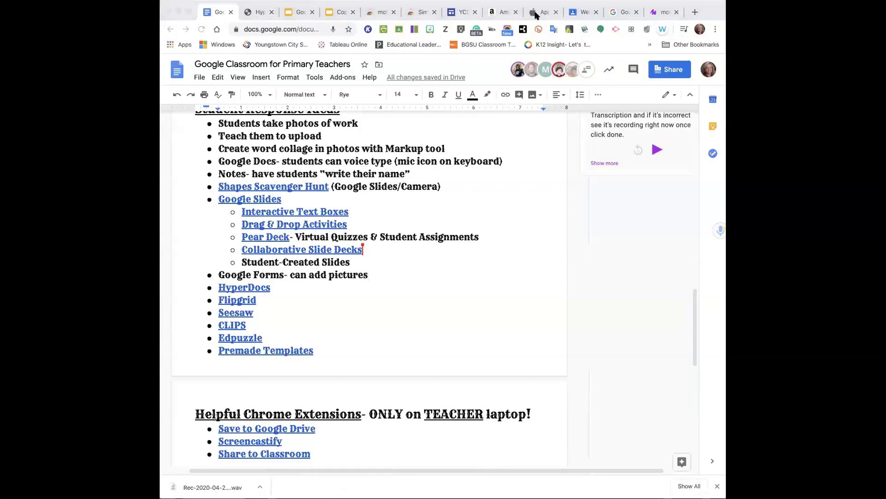
click(535, 14)
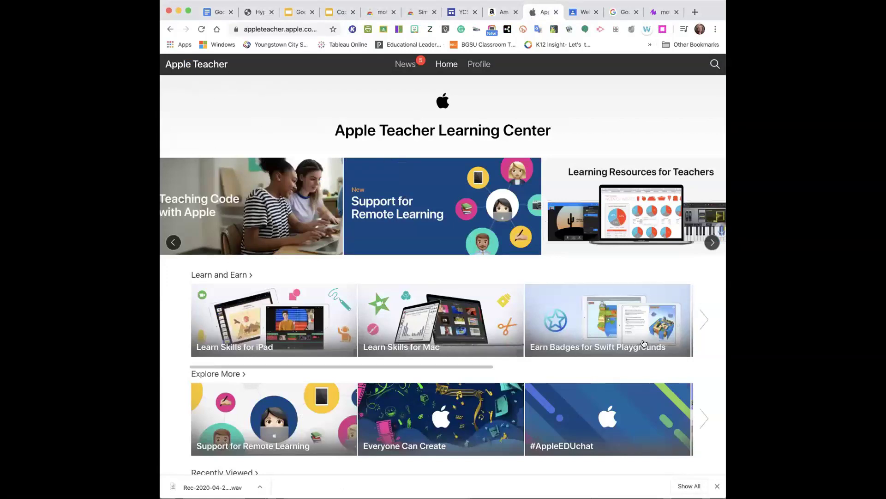
click(703, 319)
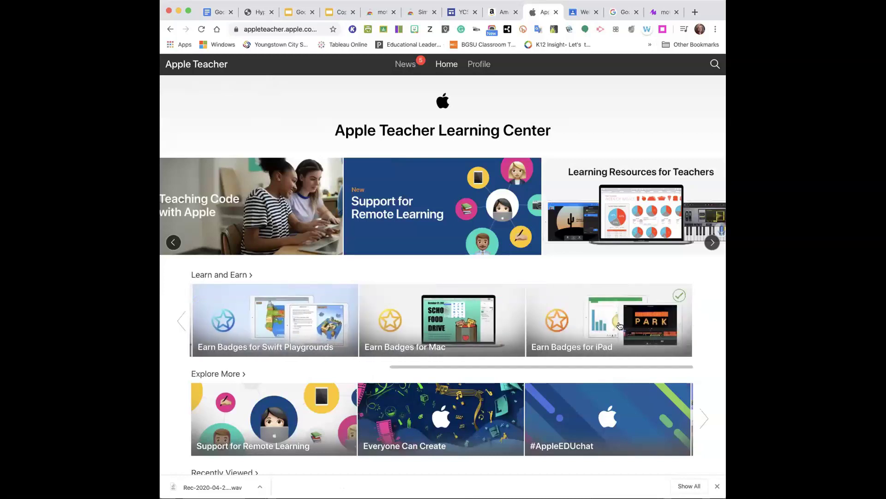
click(620, 325)
scroll(508, 391, down, 3)
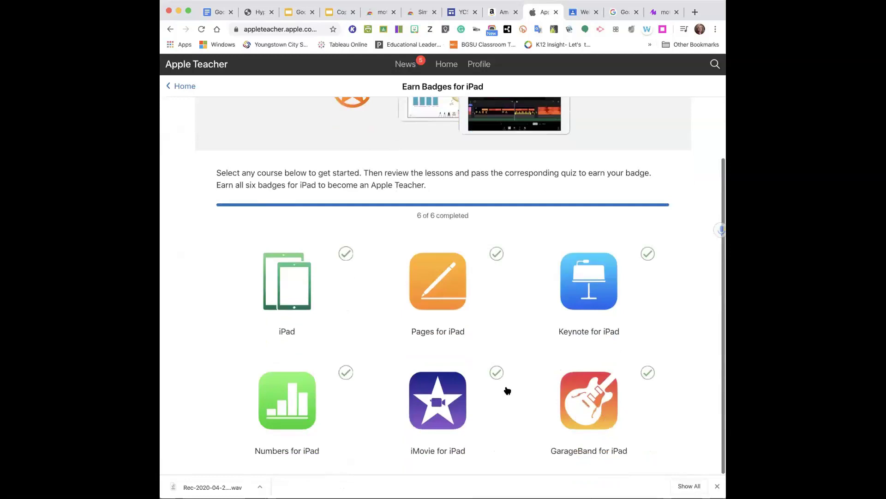
scroll(454, 332, up, 3)
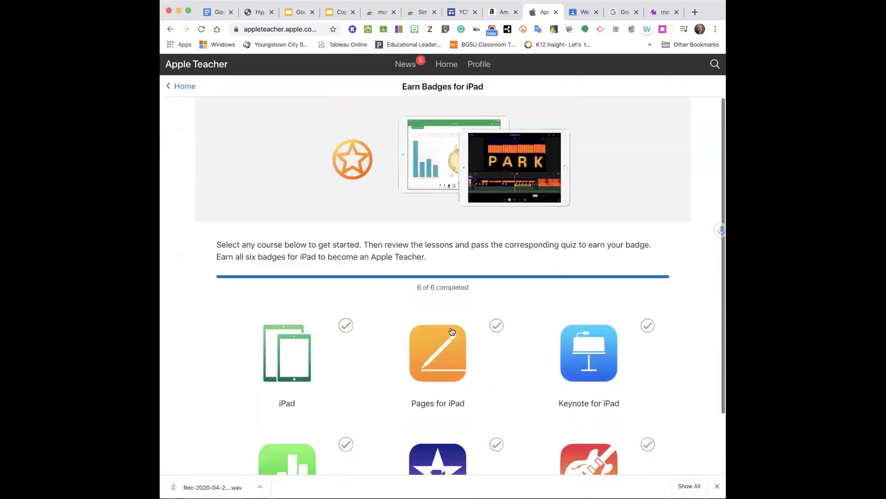
click(187, 86)
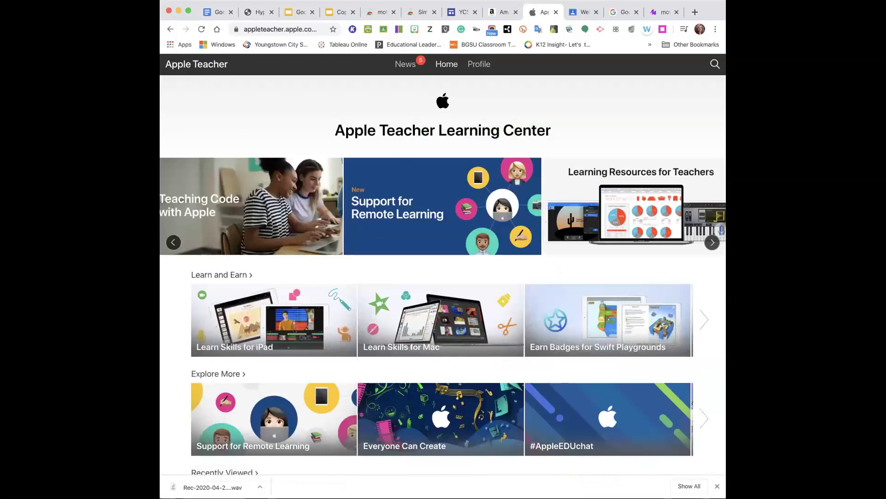
Step: Widen the browser window further and return to the Google Classroom for Primary Teachers document
drag(160, 258, 110, 258)
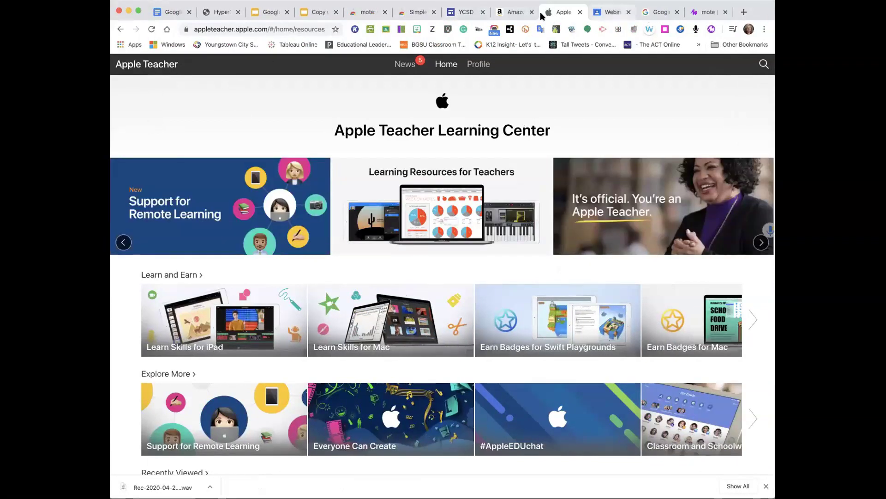
click(225, 14)
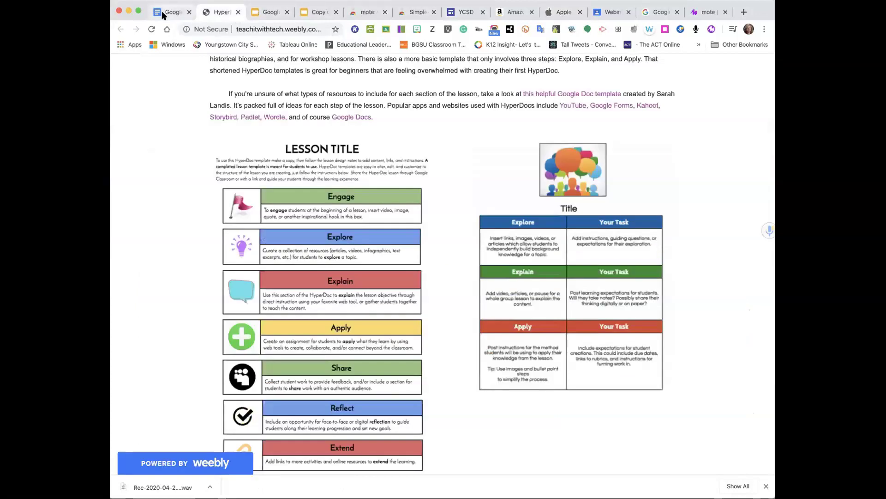
click(178, 13)
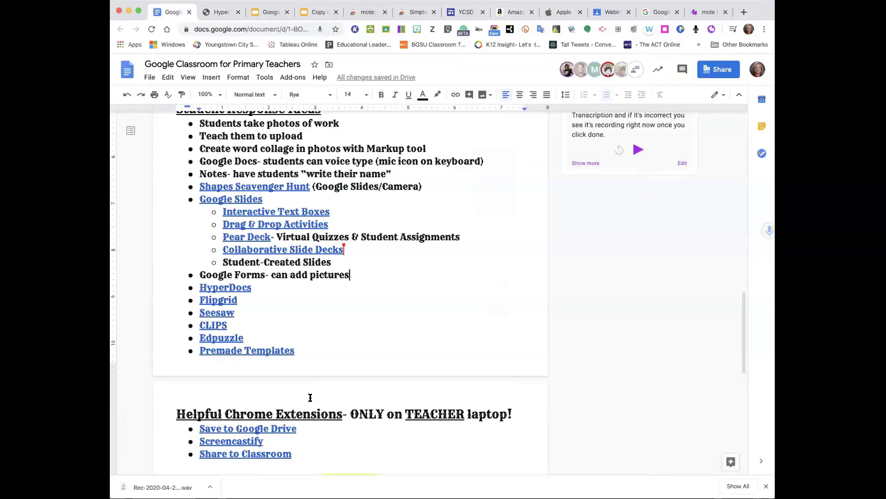
Step: Open the Premade Templates document linked at the end of the Student Response Ideas list
scroll(310, 397, down, 3)
scroll(310, 398, up, 2)
scroll(310, 397, up, 1)
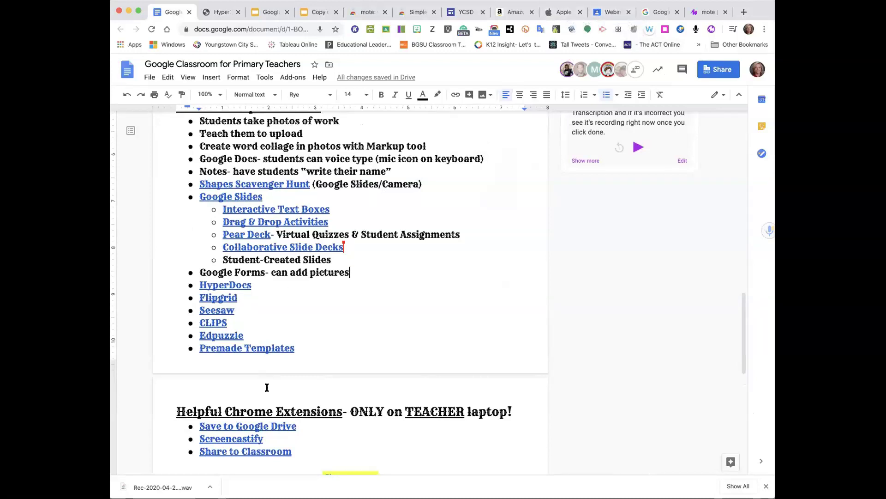
scroll(288, 359, down, 3)
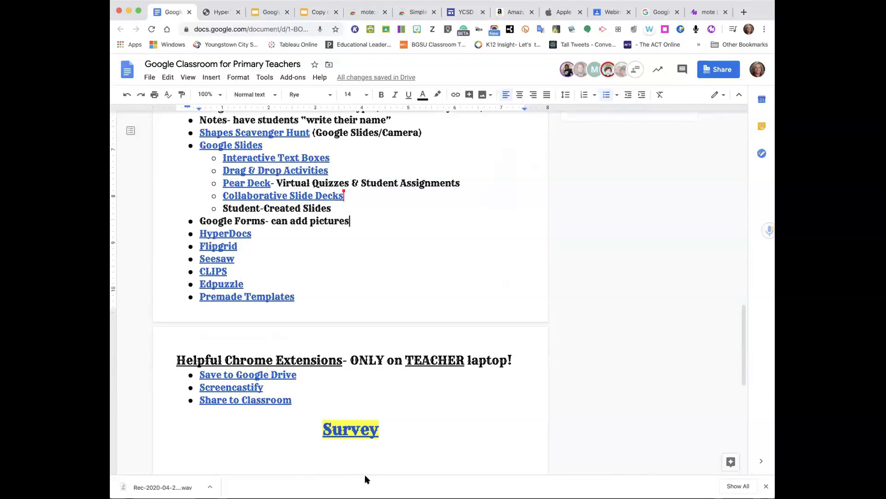
click(243, 296)
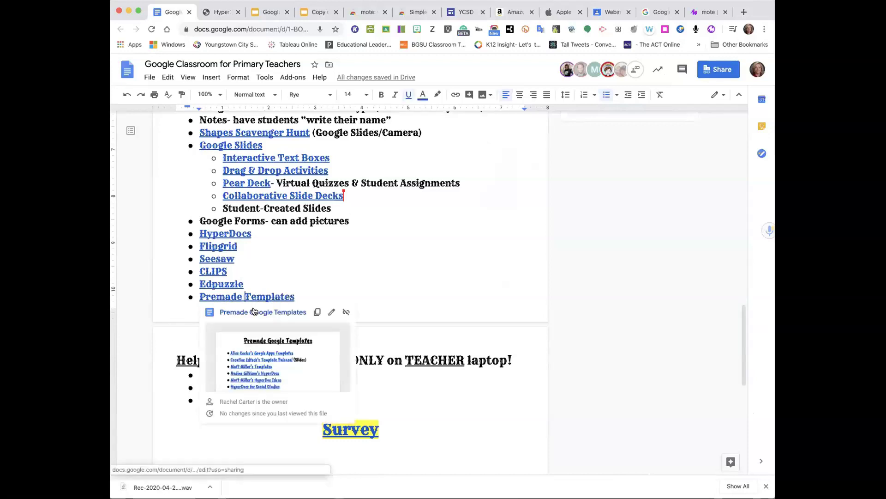
click(254, 307)
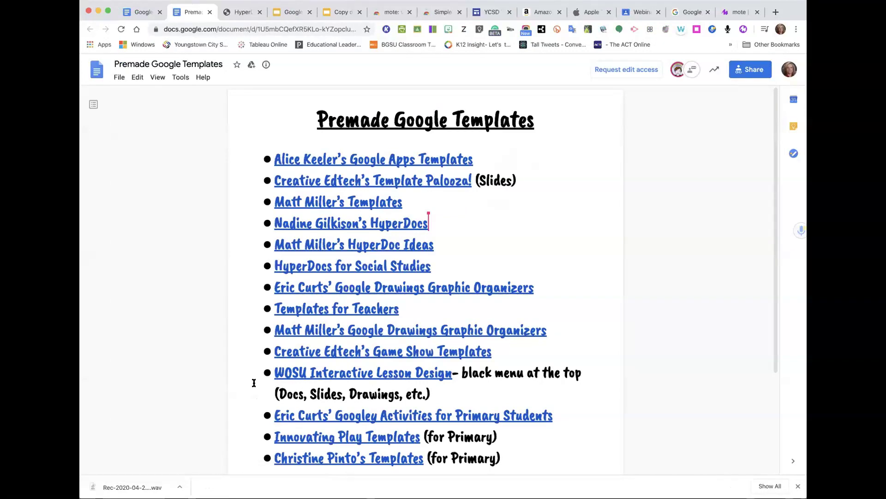
Step: Open the Google Apps Templates link and, from its template table, open the 5 Google Apps Templates for Kindergarten post
click(364, 163)
click(361, 177)
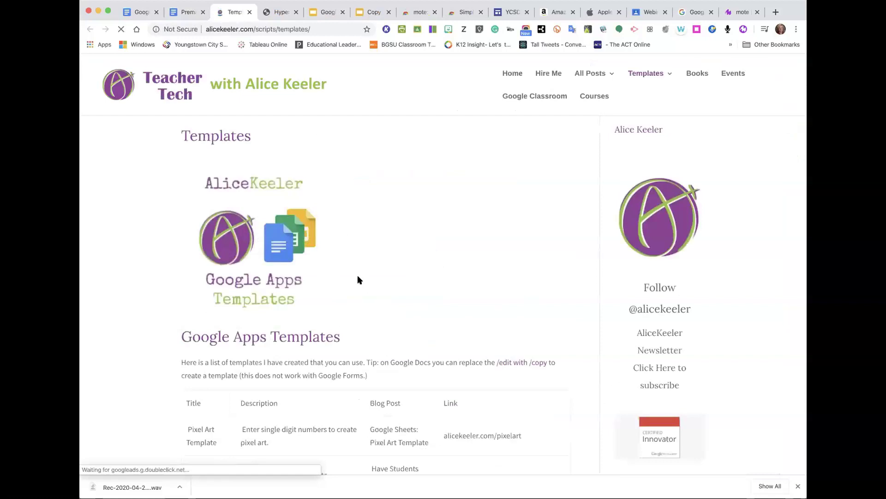
scroll(362, 307, down, 10)
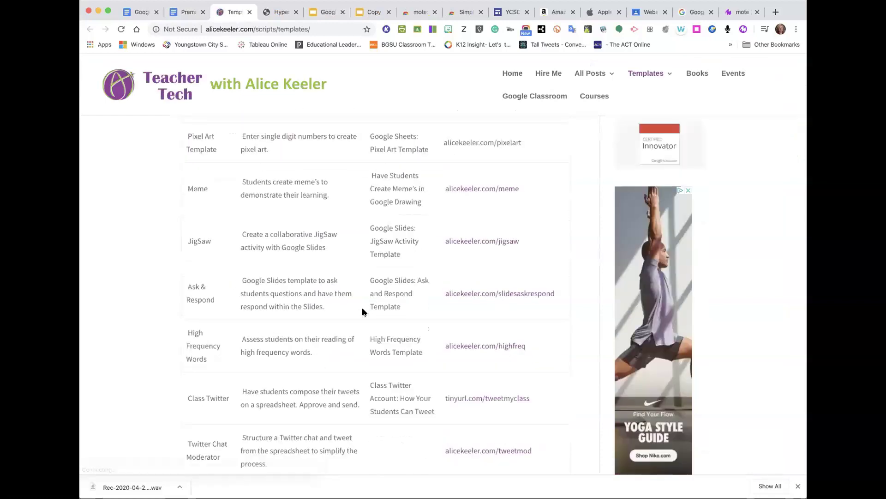
scroll(362, 308, down, 3)
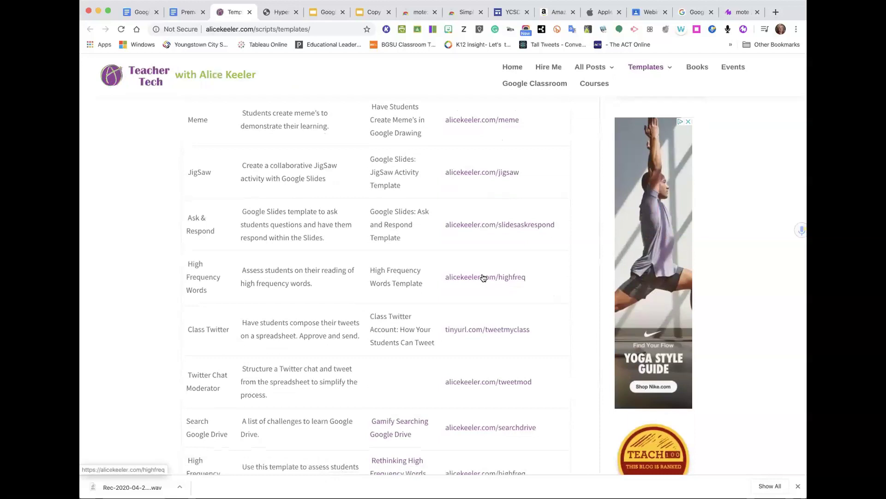
scroll(484, 278, down, 7)
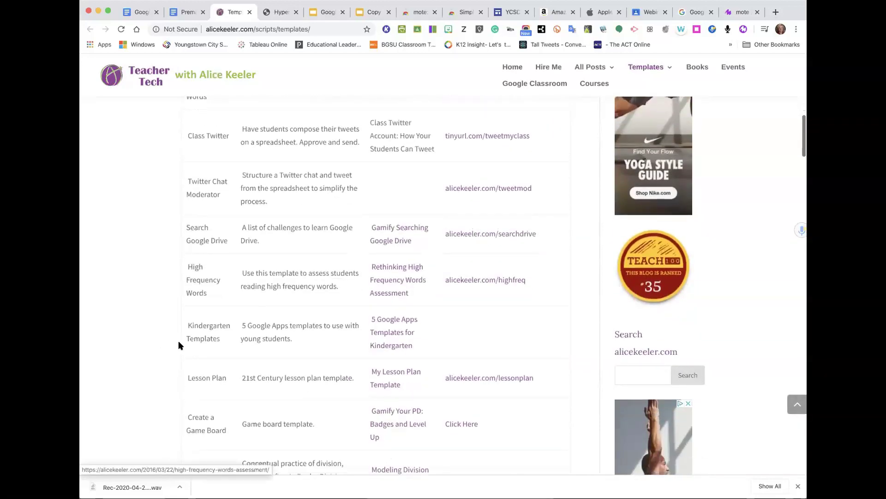
click(396, 332)
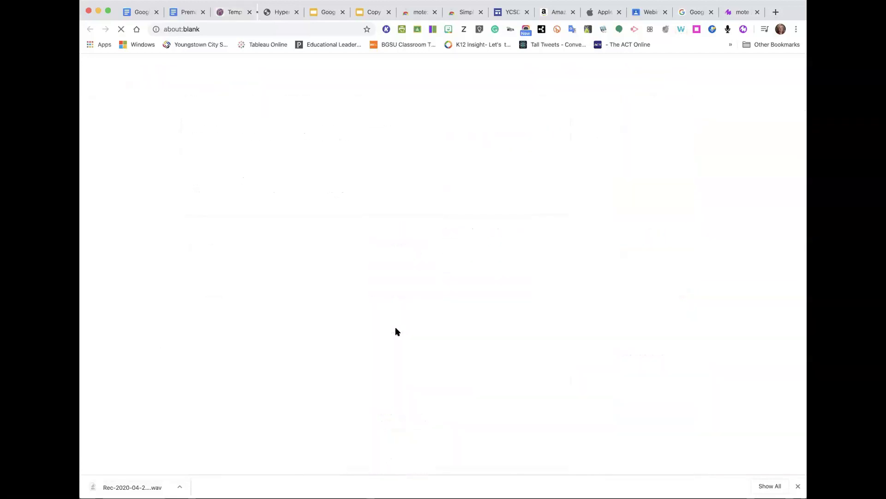
Step: Follow the Drag and Sort template link in the kindergarten post and make a copy of the template
scroll(396, 332, down, 10)
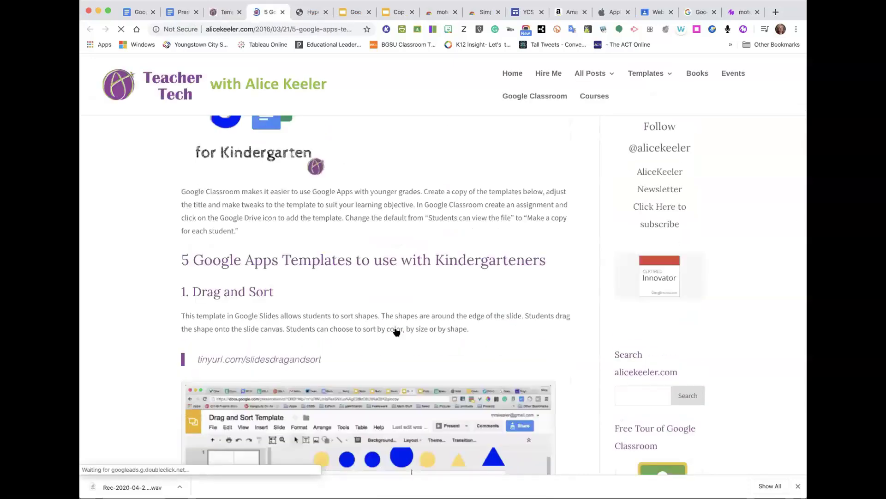
scroll(396, 331, down, 1)
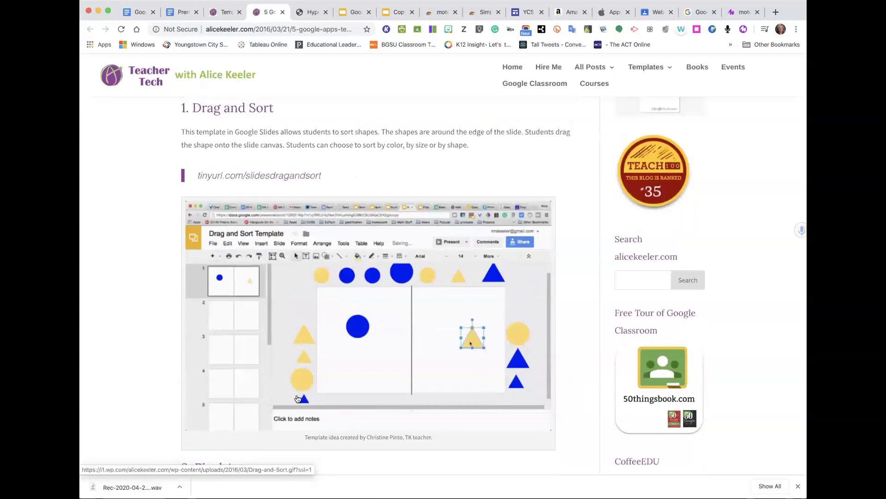
click(266, 175)
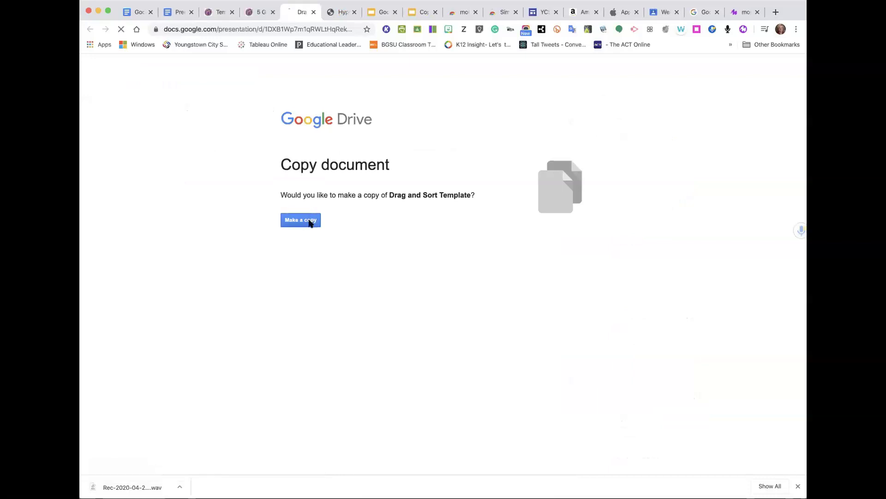
click(309, 221)
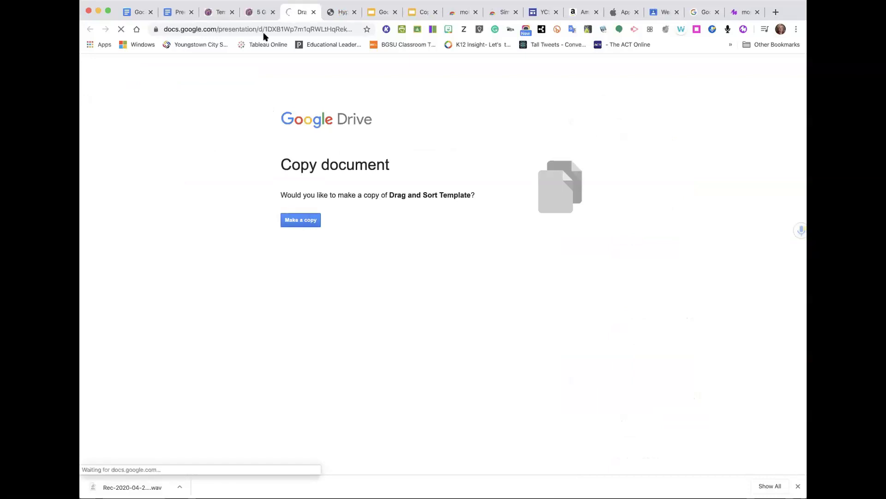
Step: Return to the kindergarten post and examine its Pixel Art, Numbers, Drag the Bears, and Picture and Sentence templates
click(255, 16)
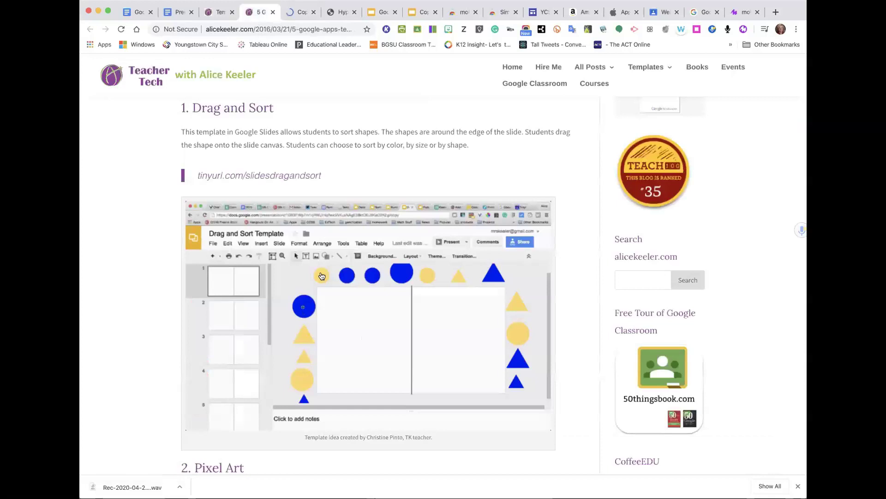
scroll(304, 254, down, 8)
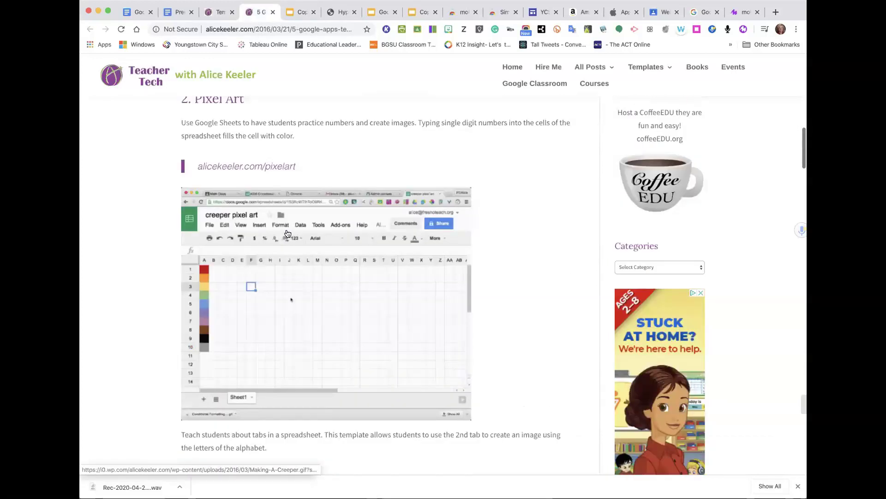
scroll(288, 233, down, 8)
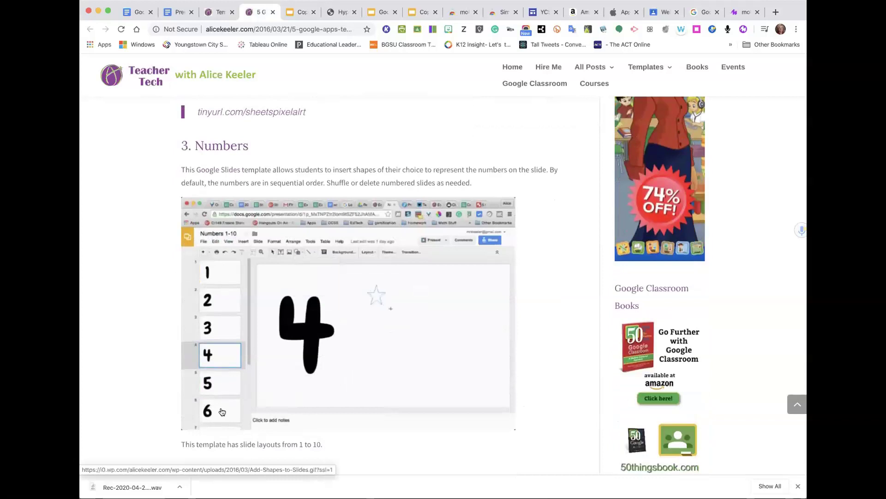
scroll(372, 317, down, 2)
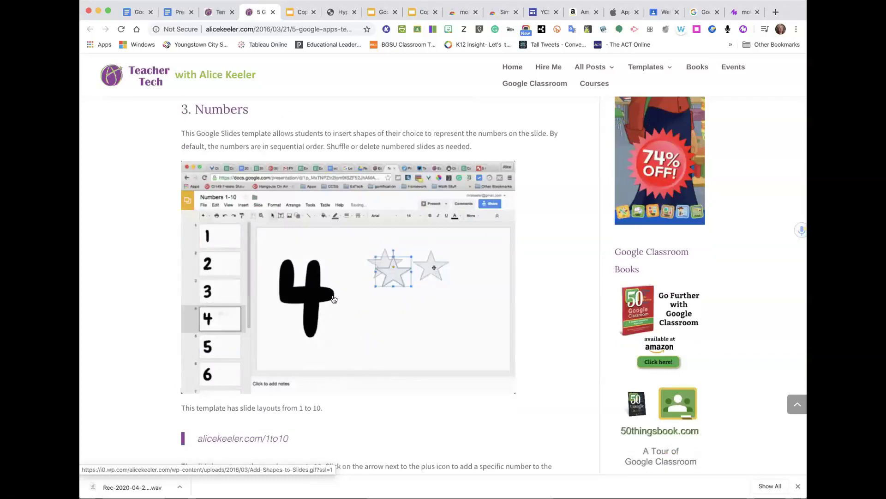
scroll(333, 299, down, 5)
scroll(333, 299, down, 8)
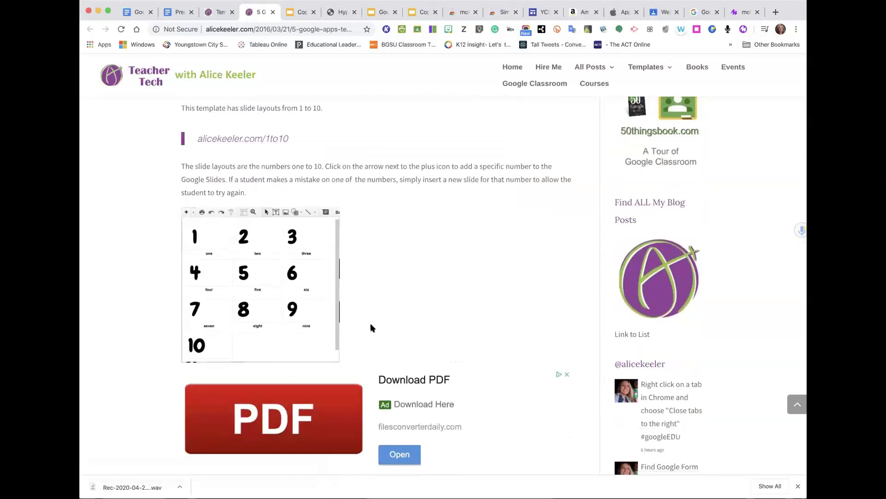
scroll(370, 325, down, 15)
scroll(366, 287, down, 4)
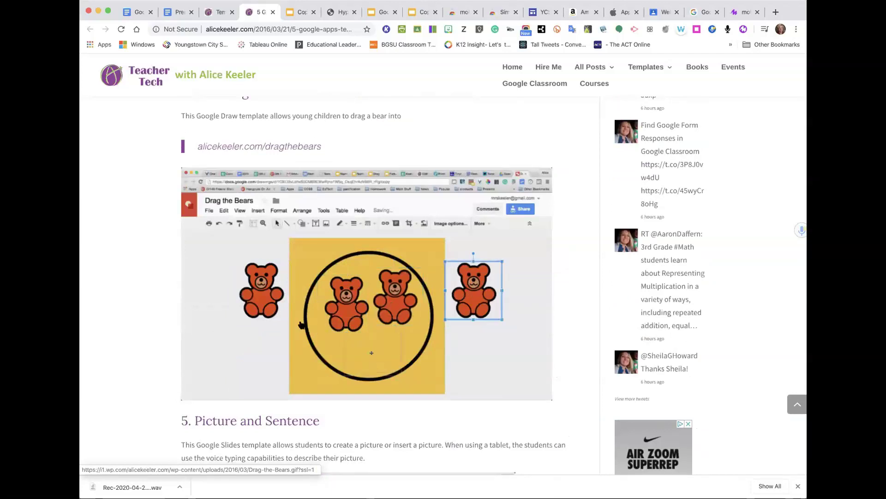
scroll(301, 325, down, 2)
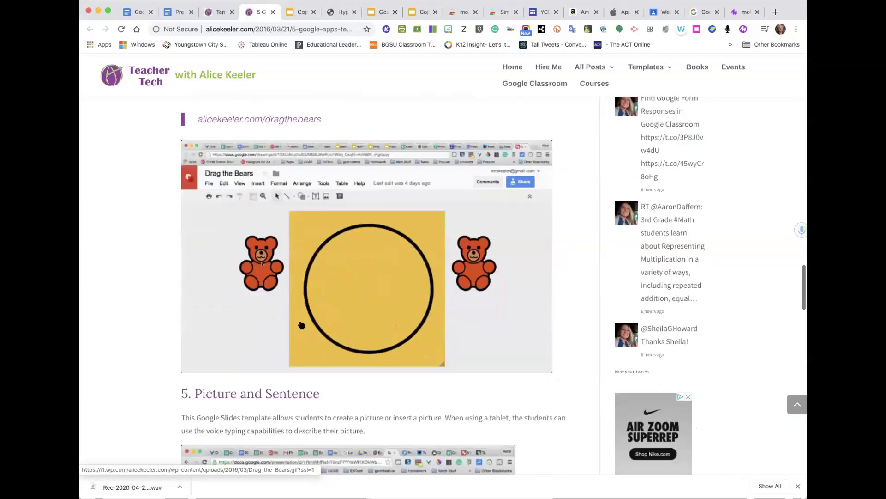
scroll(281, 381, down, 8)
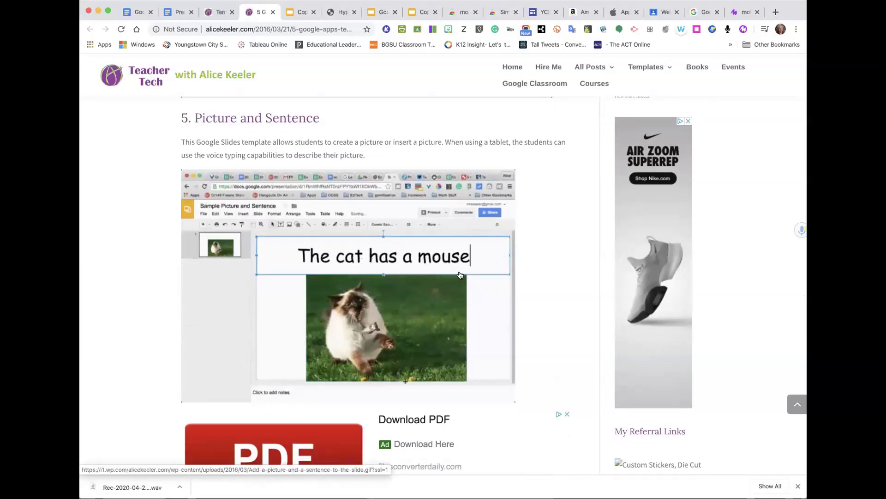
scroll(525, 240, up, 6)
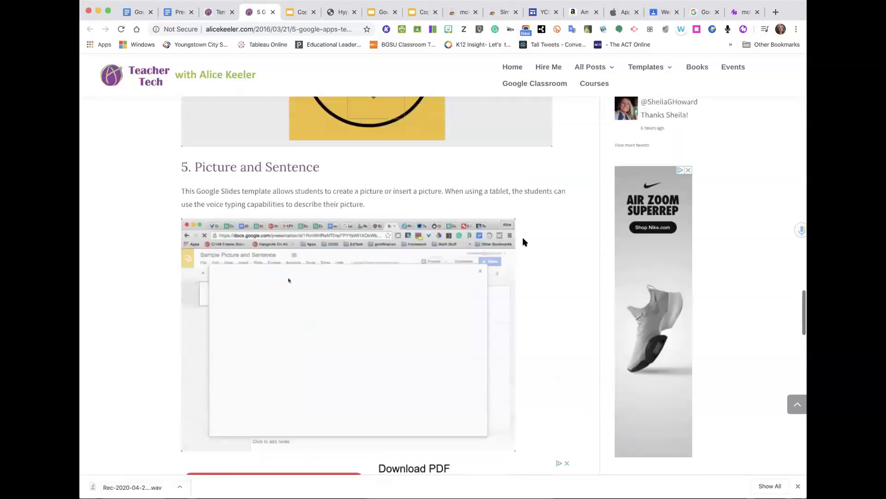
scroll(525, 243, down, 7)
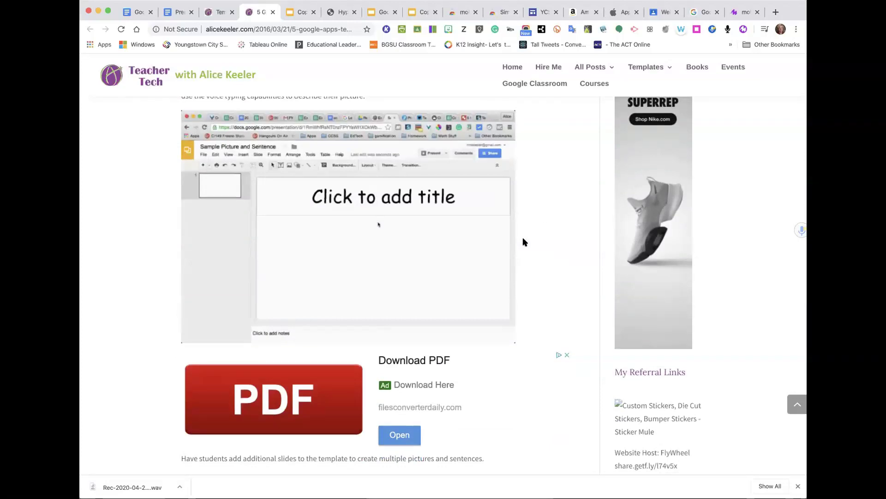
scroll(524, 241, up, 10)
scroll(523, 241, up, 20)
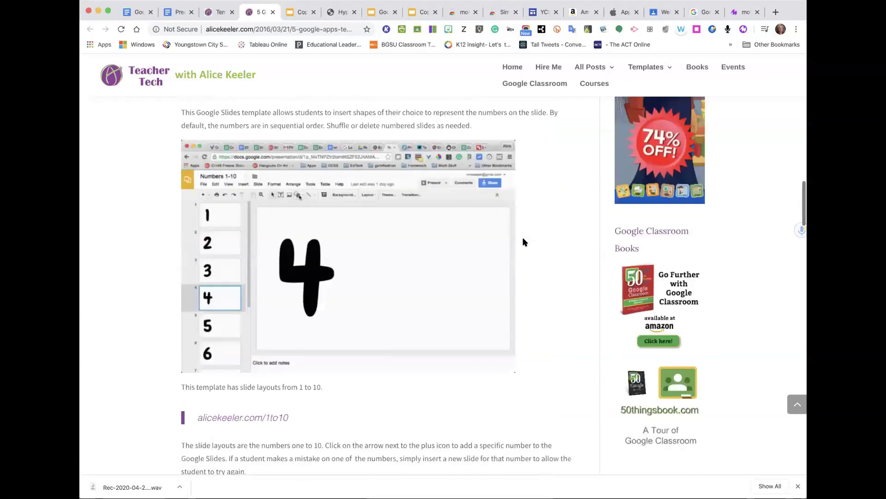
scroll(523, 241, up, 1)
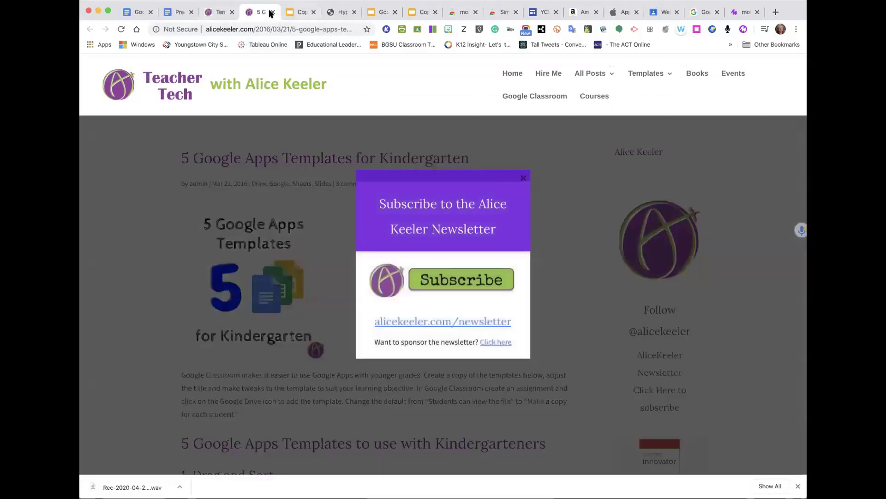
Step: Return to the Premade Google Templates document and open the Christine Pinto's Templates link for primary grades
click(180, 13)
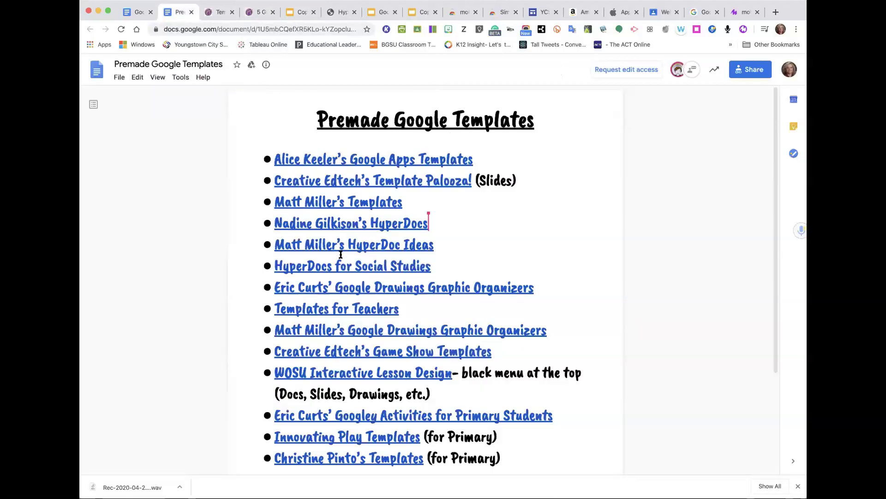
scroll(345, 357, down, 4)
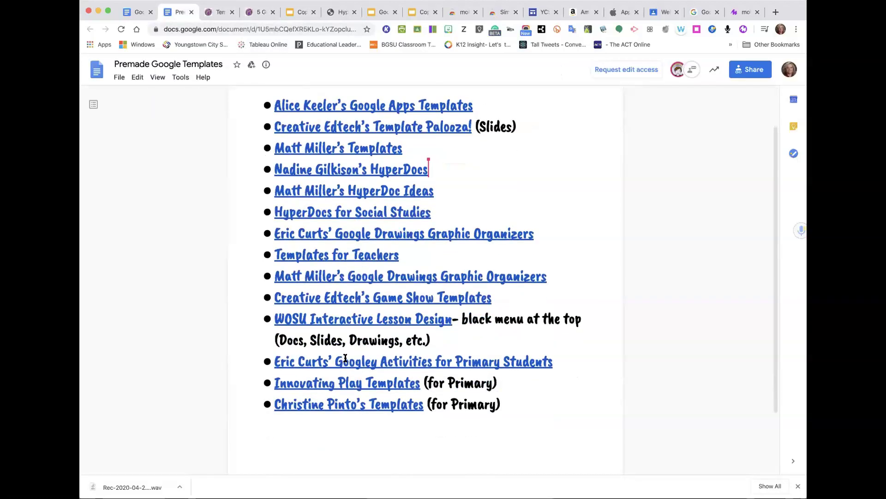
mouse_move(345, 364)
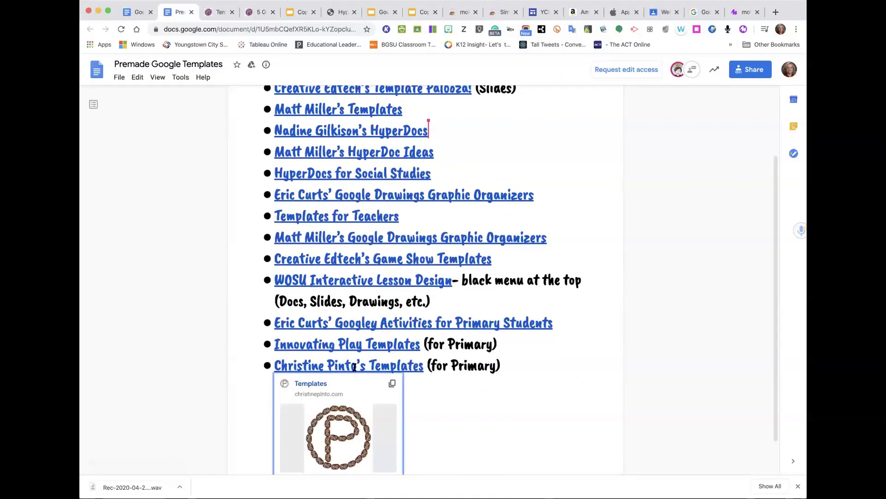
click(347, 409)
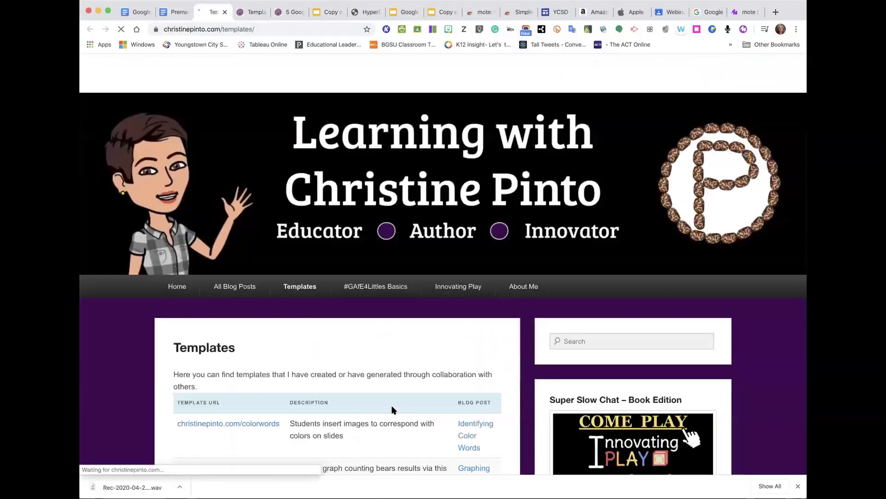
Step: Look through the Templates table, open the Identifying Color Words blog post, and examine its description and classroom photos
scroll(392, 406, down, 3)
scroll(392, 407, down, 4)
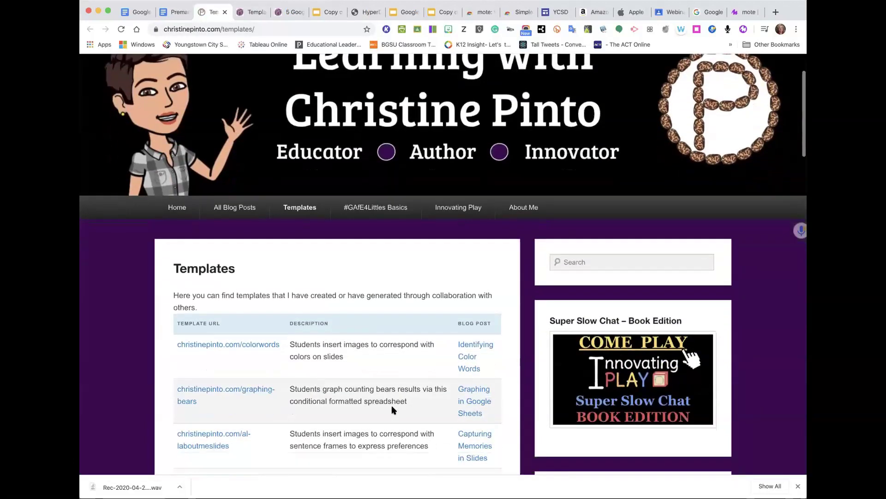
scroll(392, 409, down, 2)
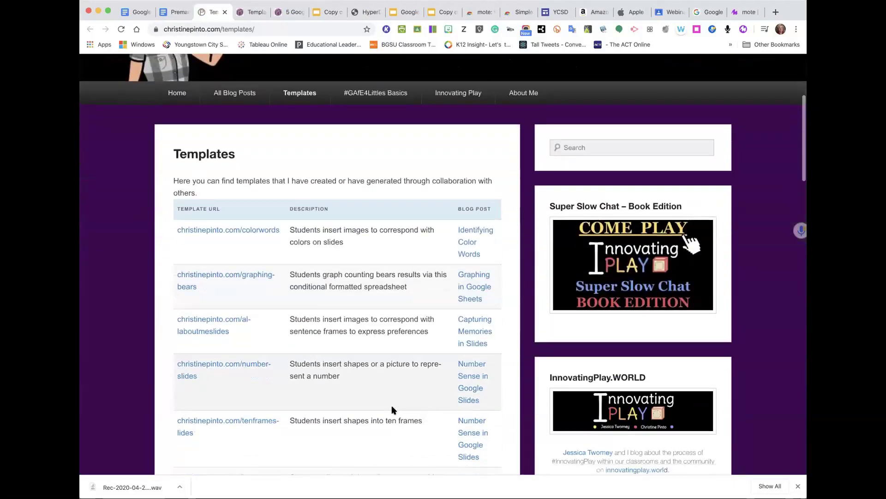
scroll(392, 410, down, 5)
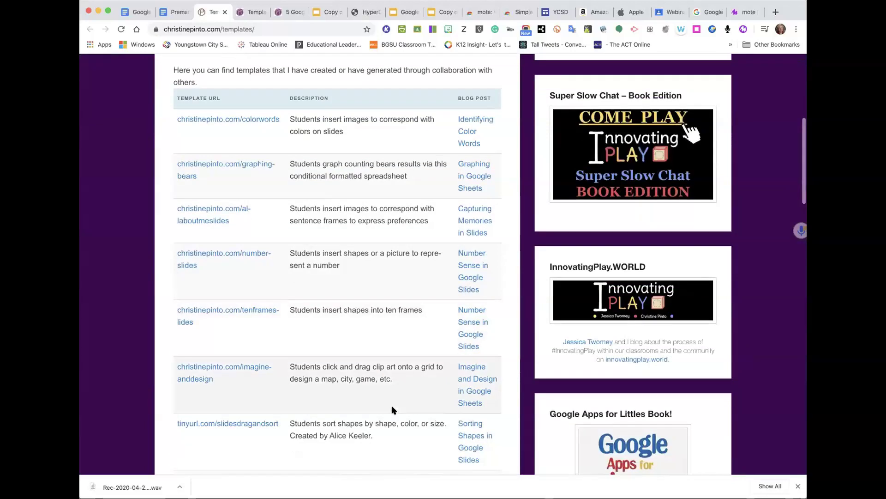
click(468, 142)
mouse_move(396, 294)
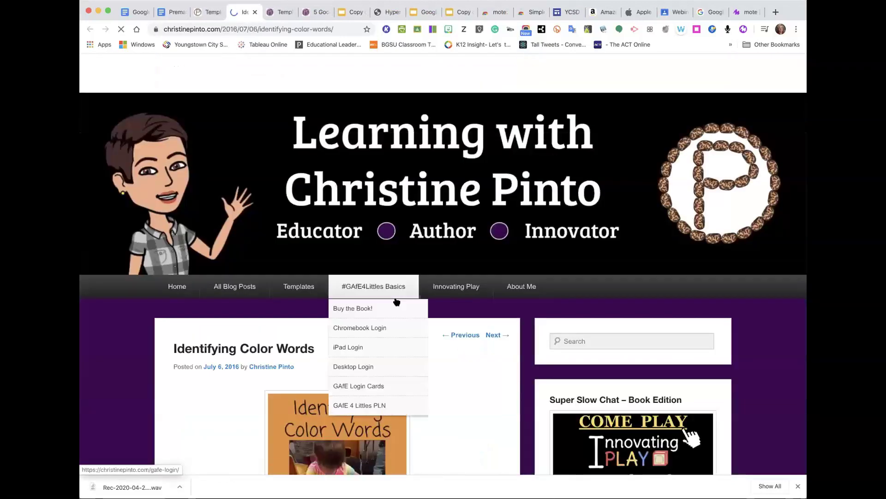
scroll(396, 298, down, 10)
scroll(396, 297, down, 5)
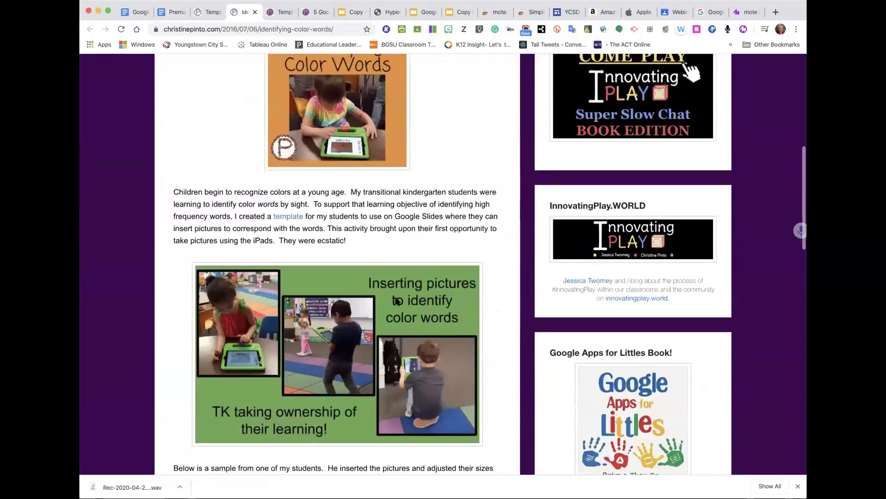
scroll(590, 174, up, 2)
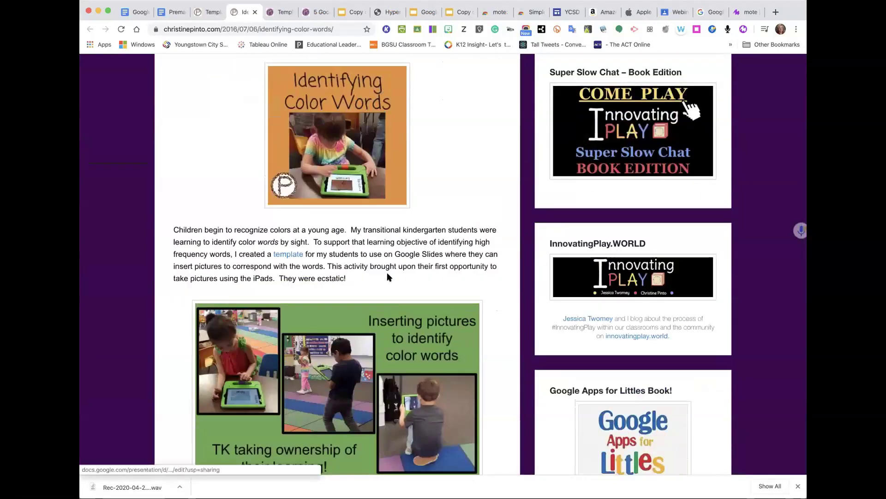